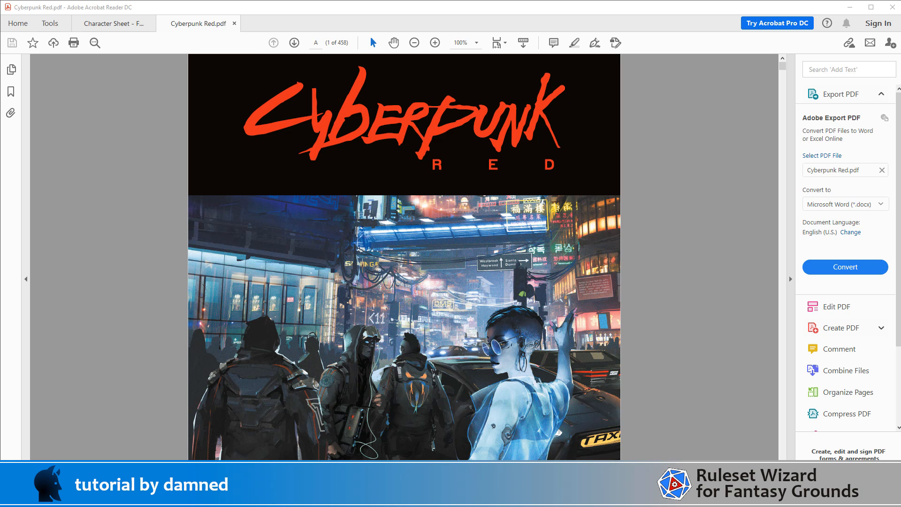
Look over the Cyberpunk Red PDF cover and switch to the browser to view the cyberpunk artwork in the Adobe Stock library
scroll(583, 351, down, 3)
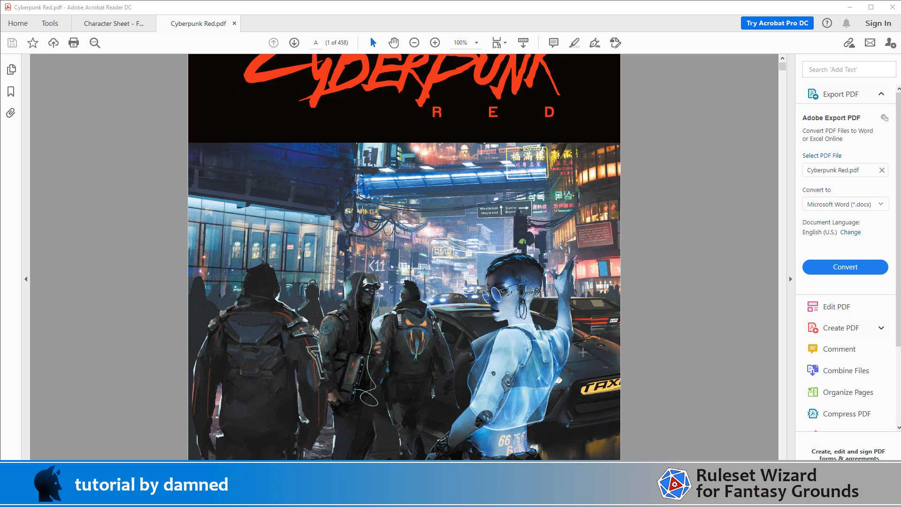
scroll(583, 352, down, 1)
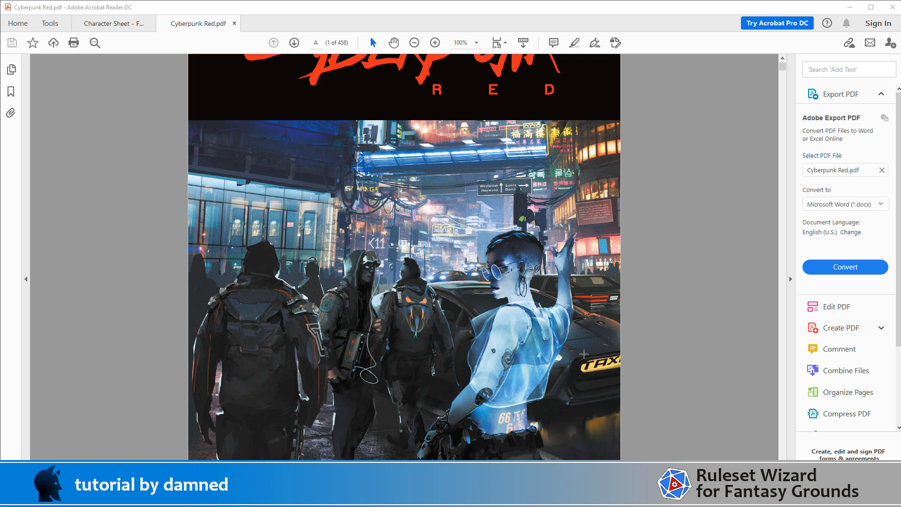
key(alt+Tab)
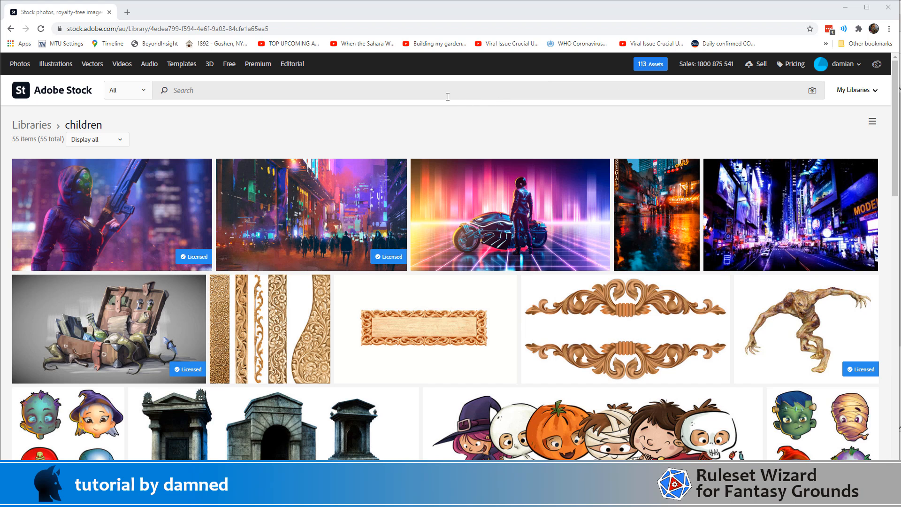
mouse_move(331, 228)
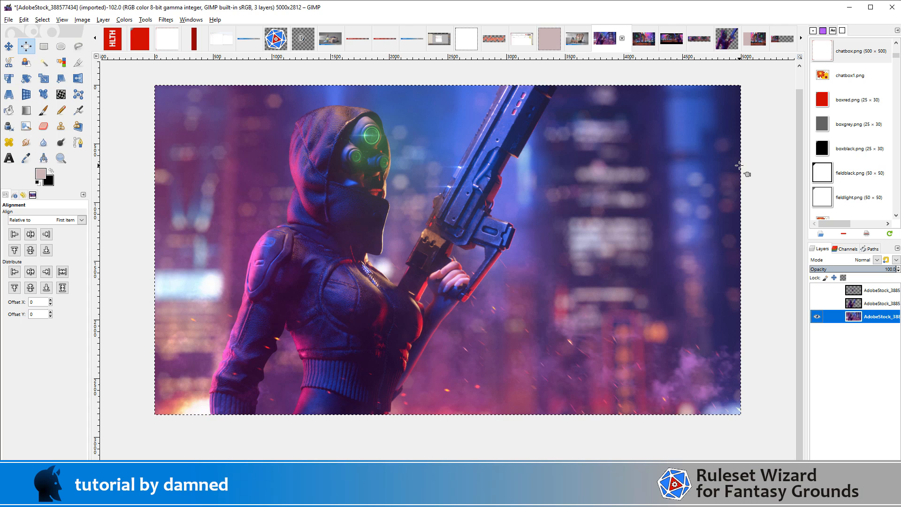
Hide the full background layer and the large cut-out of the hooded figure, leaving only the small cut-out layer visible
click(817, 317)
click(817, 304)
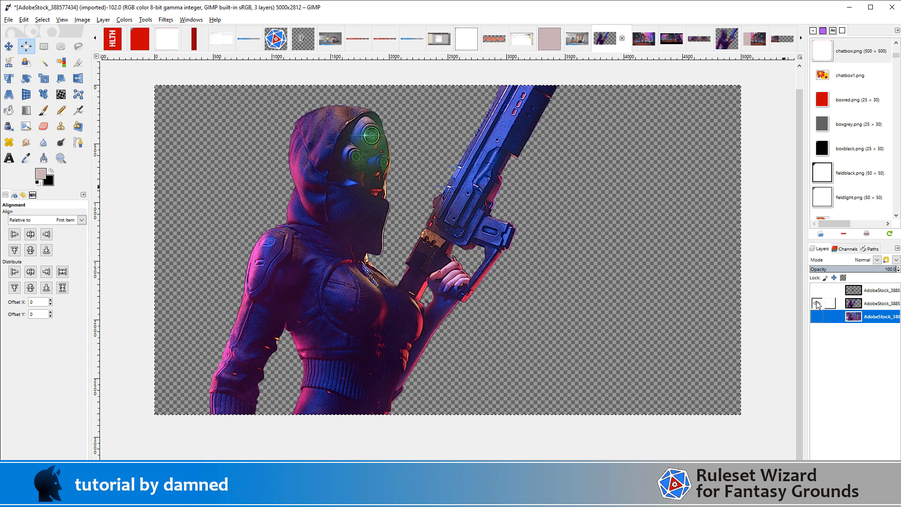
click(817, 291)
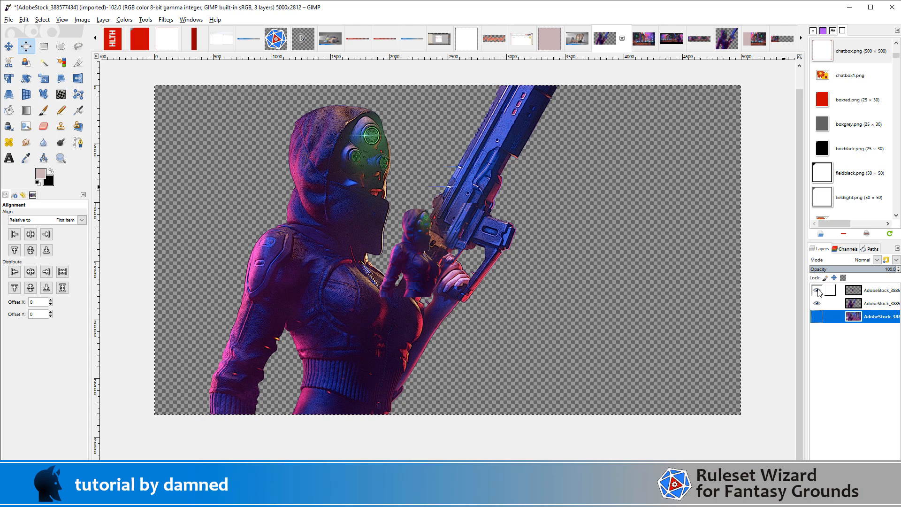
click(817, 304)
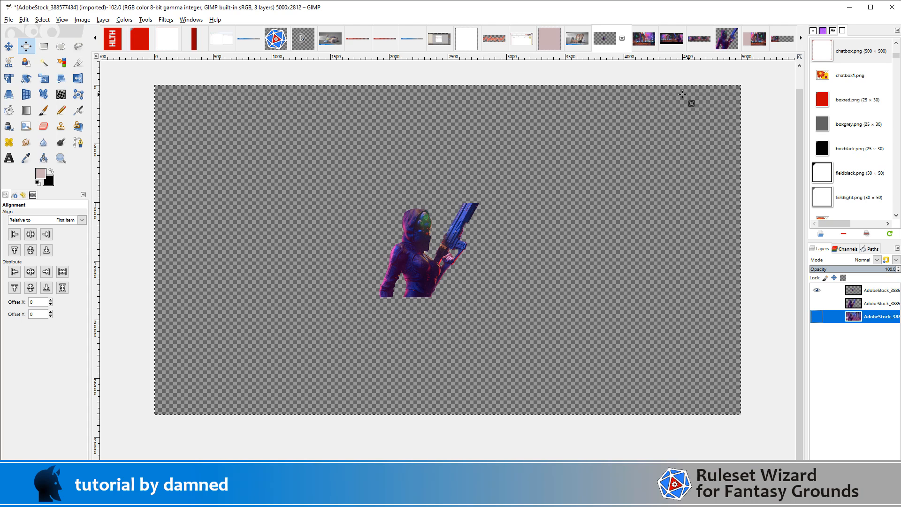
View the original street image, then hide the pink block in the 1200x704 version and compare its flipped street layer with the unflipped one
click(642, 44)
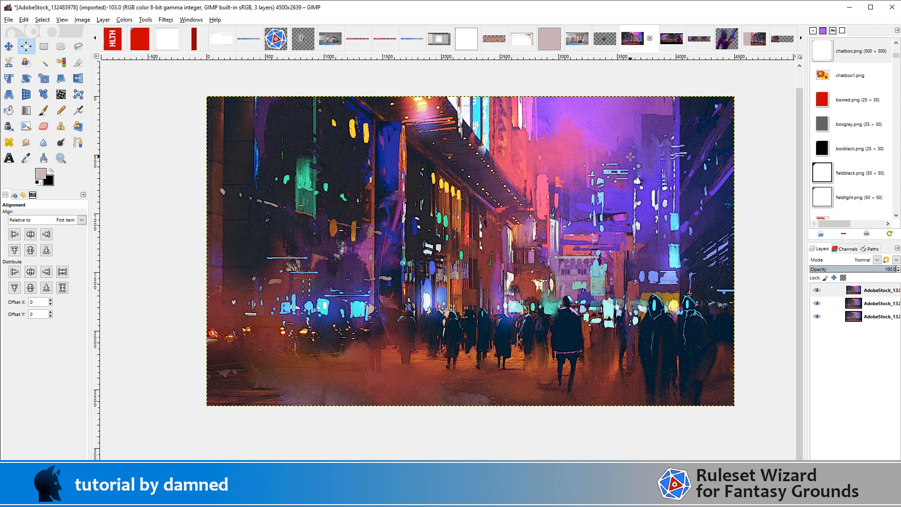
click(754, 38)
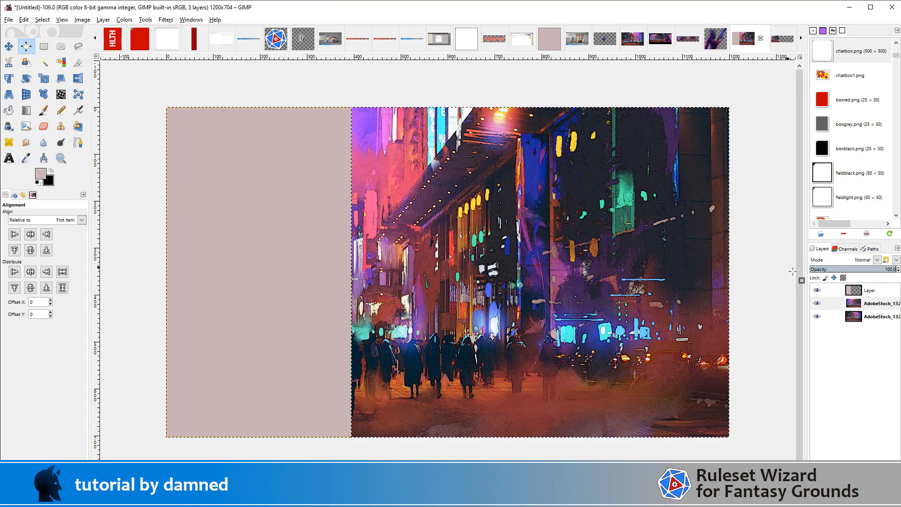
click(816, 290)
click(816, 304)
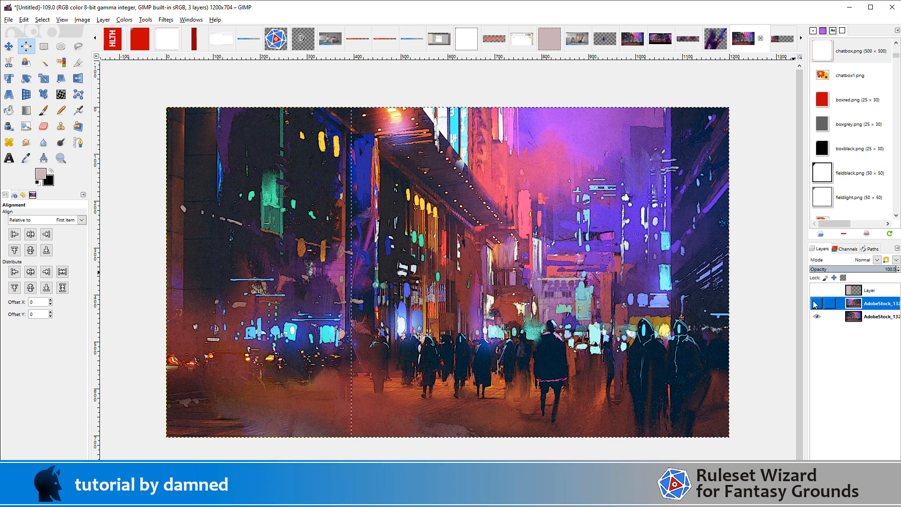
click(816, 304)
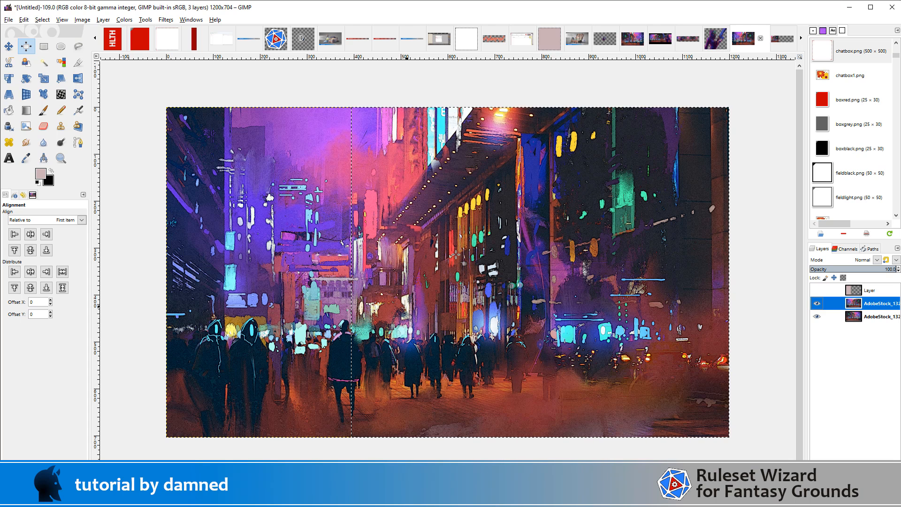
Look at the cropped panel in the 2418x704 image, then show the pink block layer again in the 1200x704 street image
click(777, 37)
scroll(437, 232, down, 3)
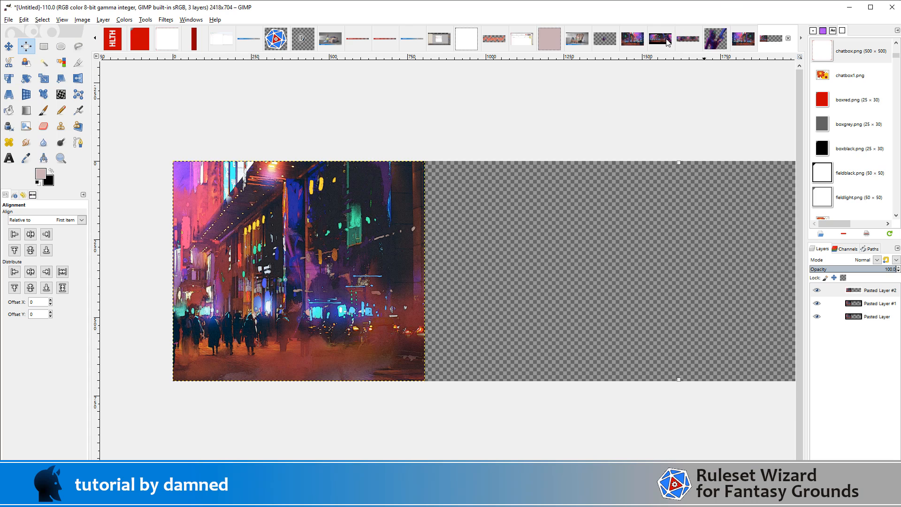
click(742, 40)
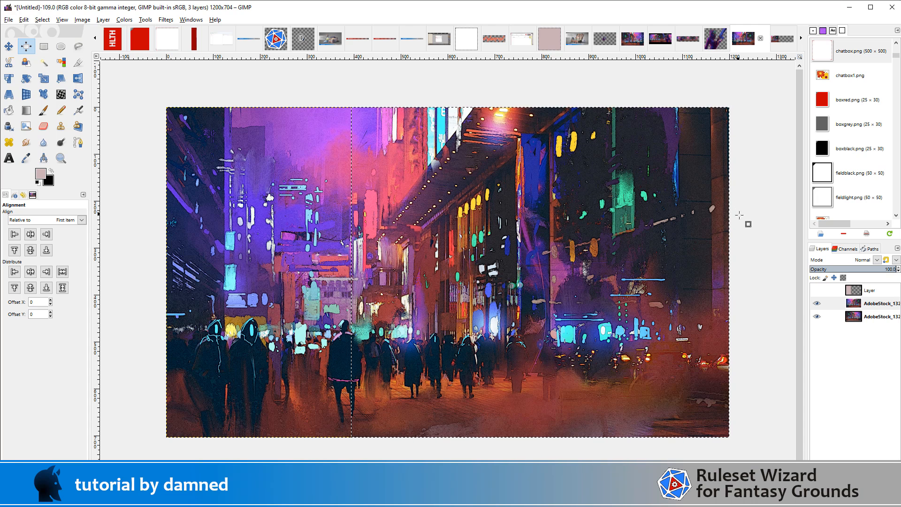
click(817, 291)
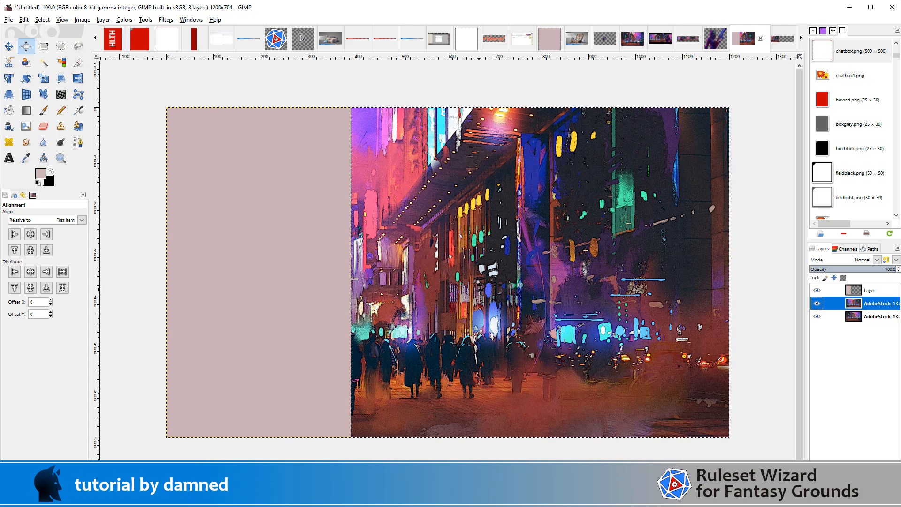
In the 2418x704 image, check the stacked pasted layers by toggling their visibility and align Pasted Layer #2 to the canvas's right edge
click(778, 44)
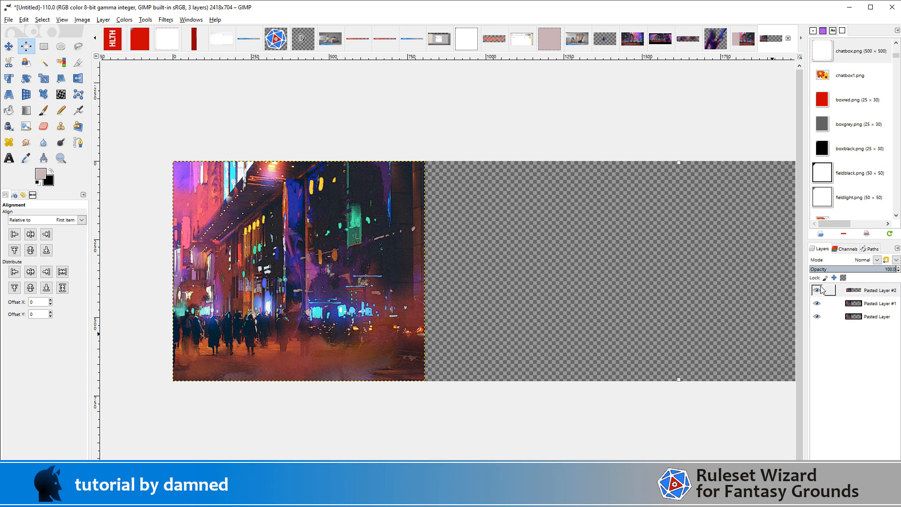
drag(818, 290, 817, 305)
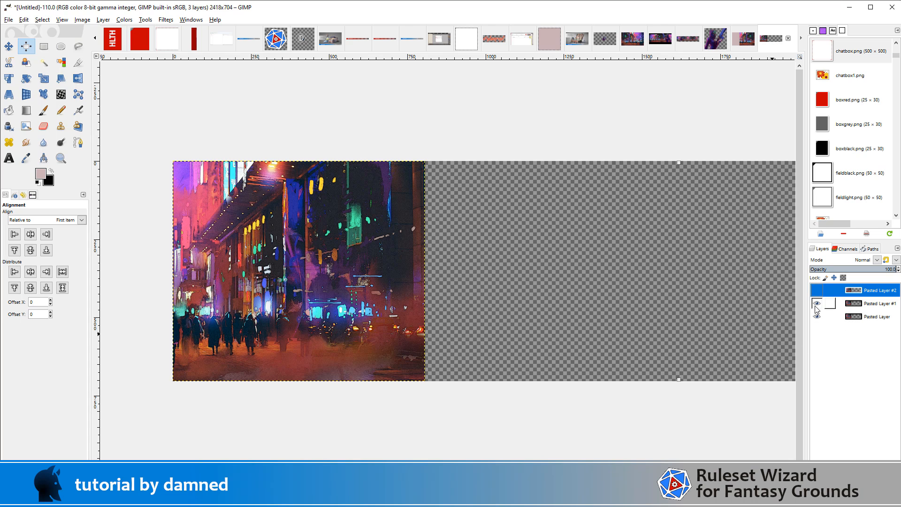
click(816, 317)
click(816, 317)
click(817, 304)
click(210, 231)
click(46, 236)
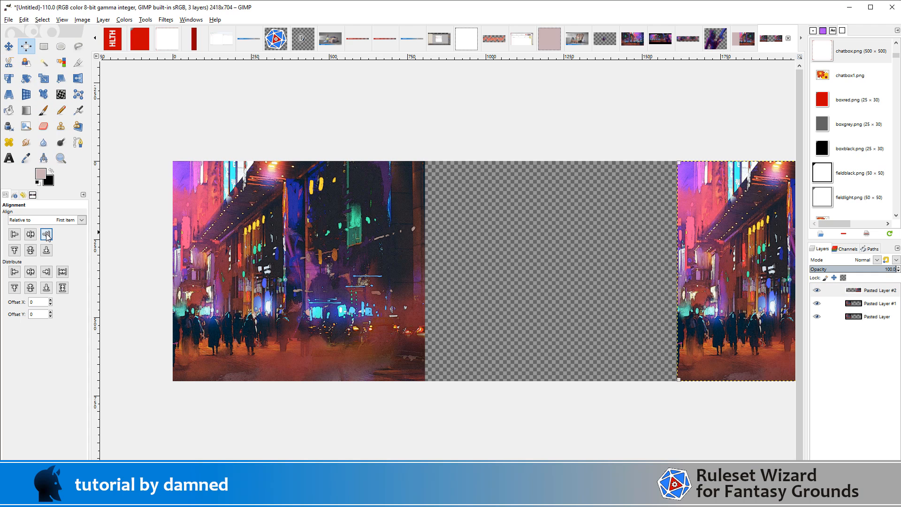
Raise Pasted Layer #1 to the top of the layer stack and distribute it horizontally by centre, between the two outer street panels
click(882, 306)
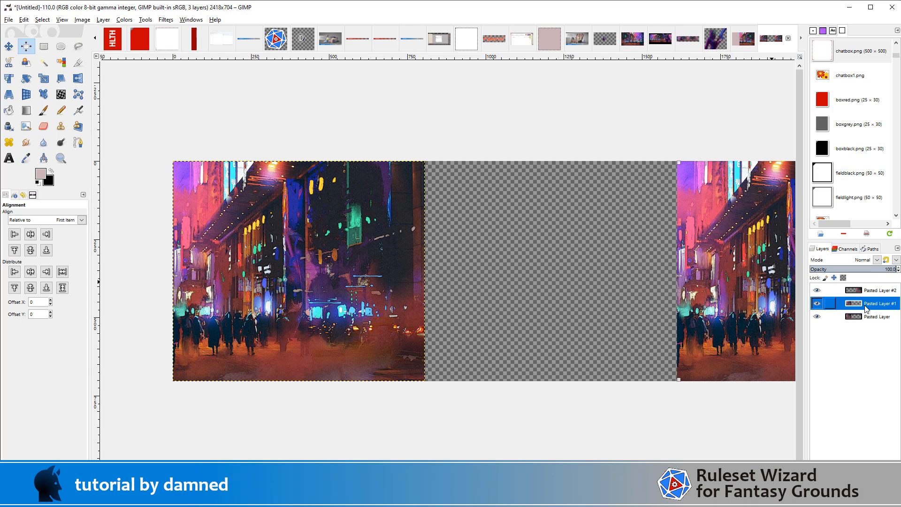
drag(876, 303, 877, 288)
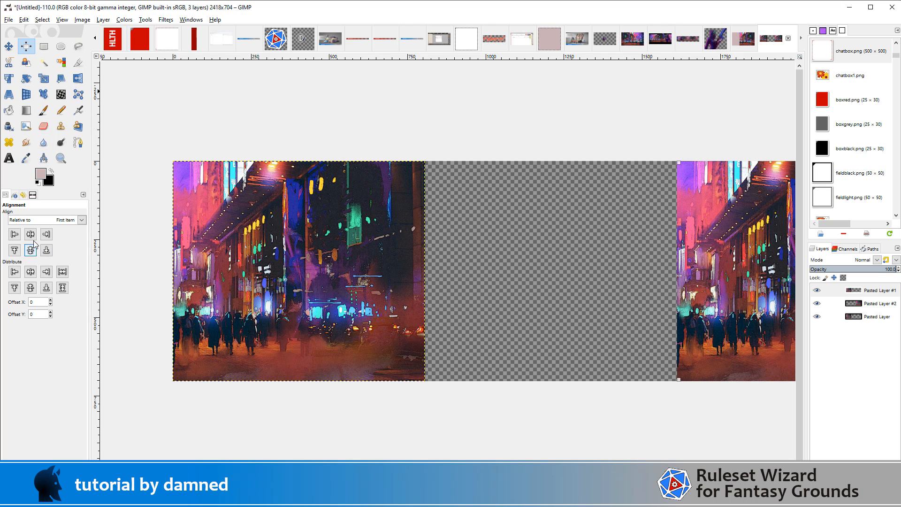
click(325, 270)
click(30, 272)
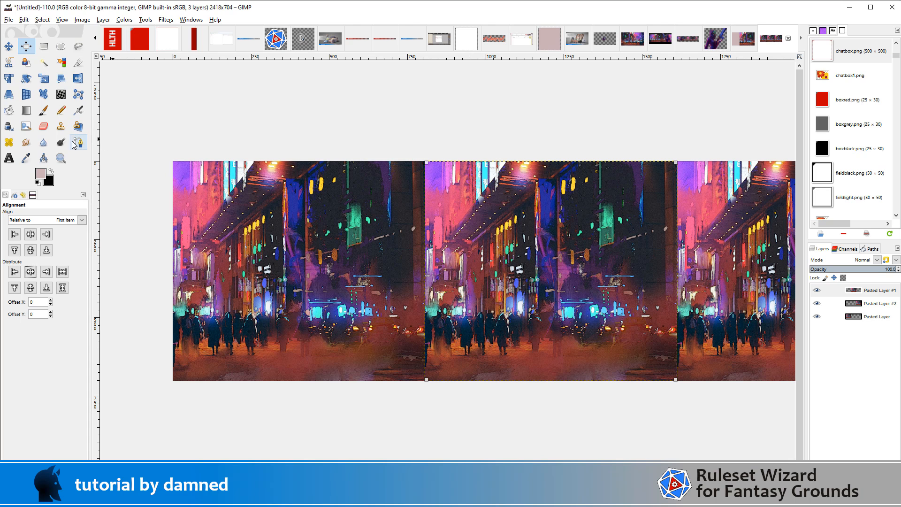
Flip the middle street panel horizontally to mirror its neighbours, and add a new layer named Layer above the pasted panels
click(78, 77)
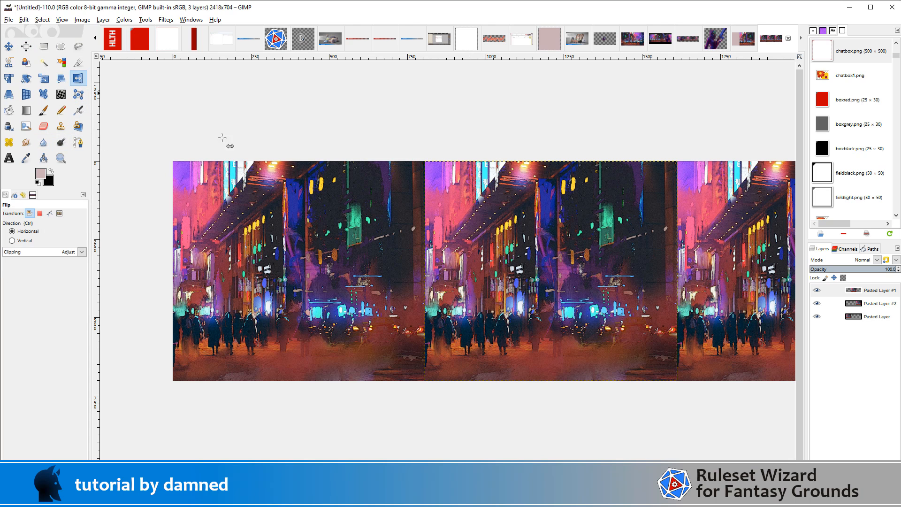
click(510, 244)
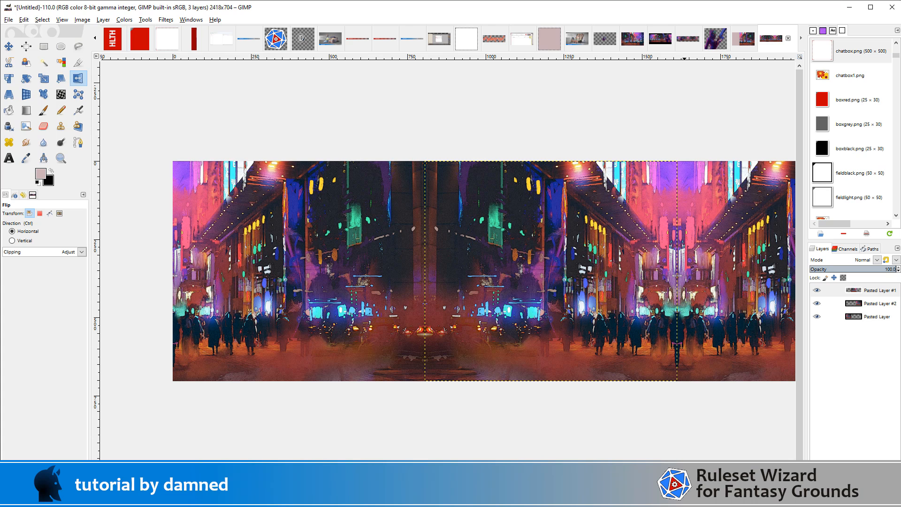
key(shift+ctrl+n)
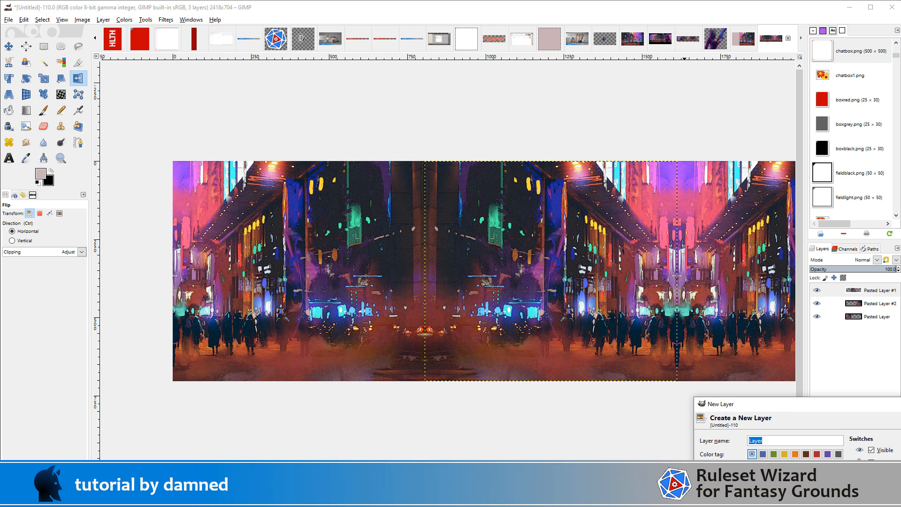
key(Return)
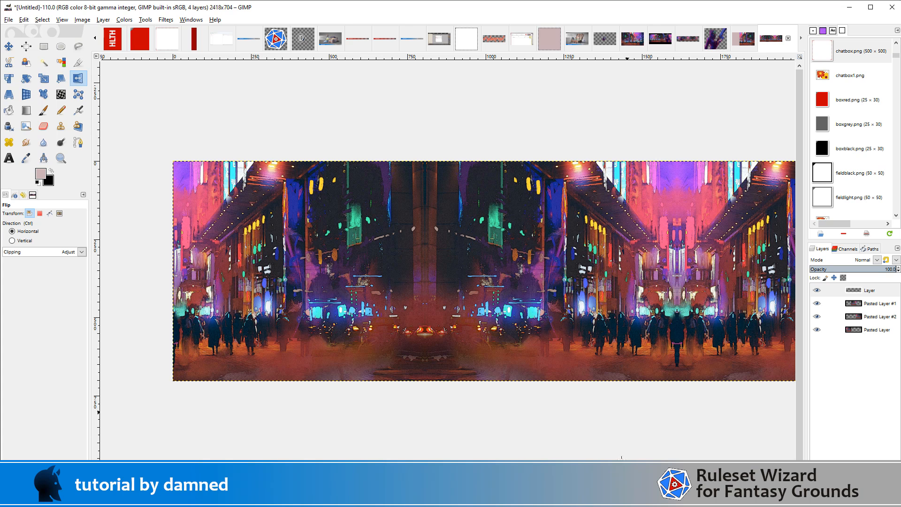
scroll(448, 271, right, 3)
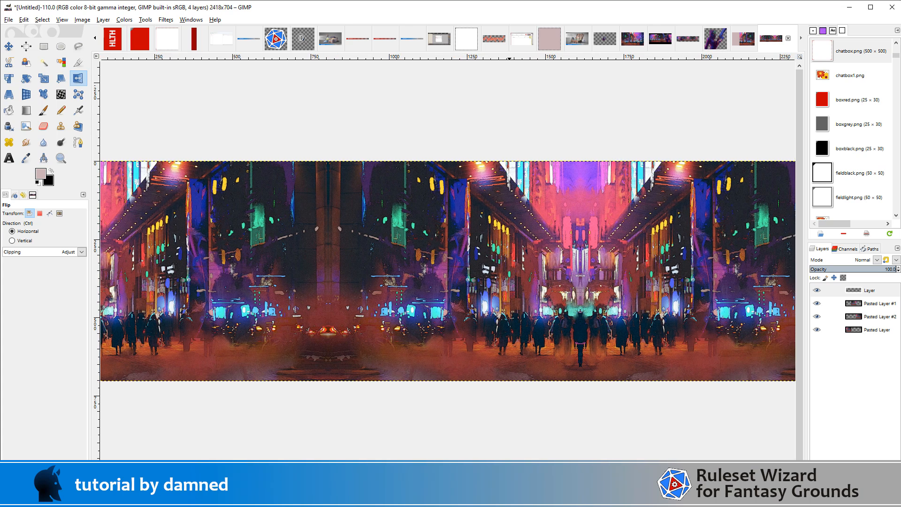
scroll(448, 271, left, 1)
scroll(448, 271, left, 1)
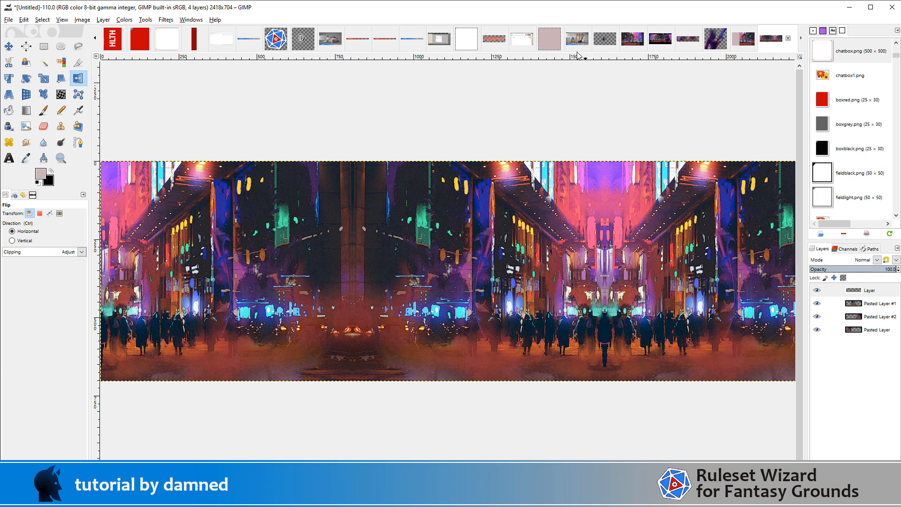
Hide the pink block in the 1200x704 street image and compare that image with the mirrored strip and the original street artwork
click(739, 44)
click(817, 291)
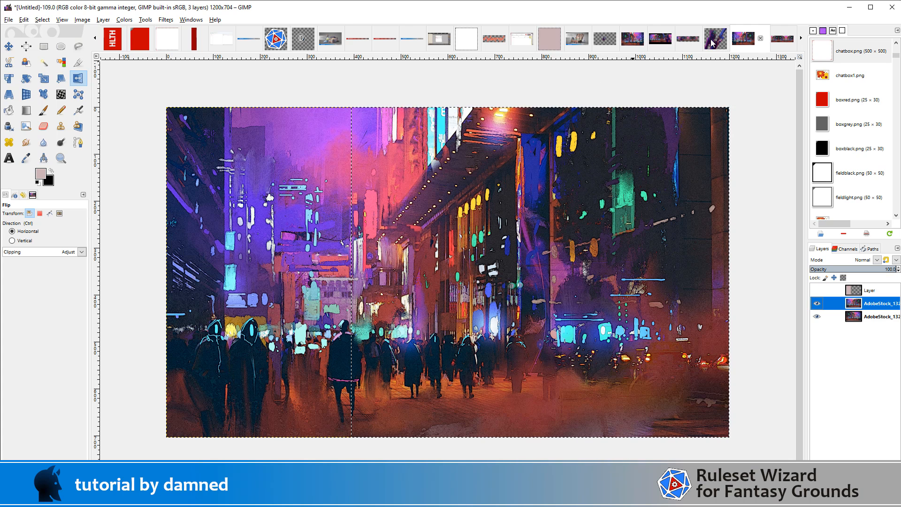
click(781, 41)
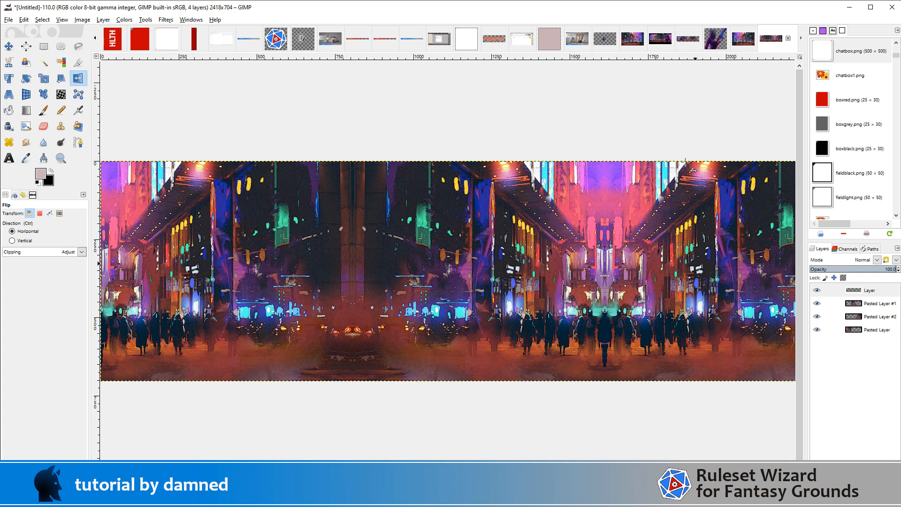
click(638, 44)
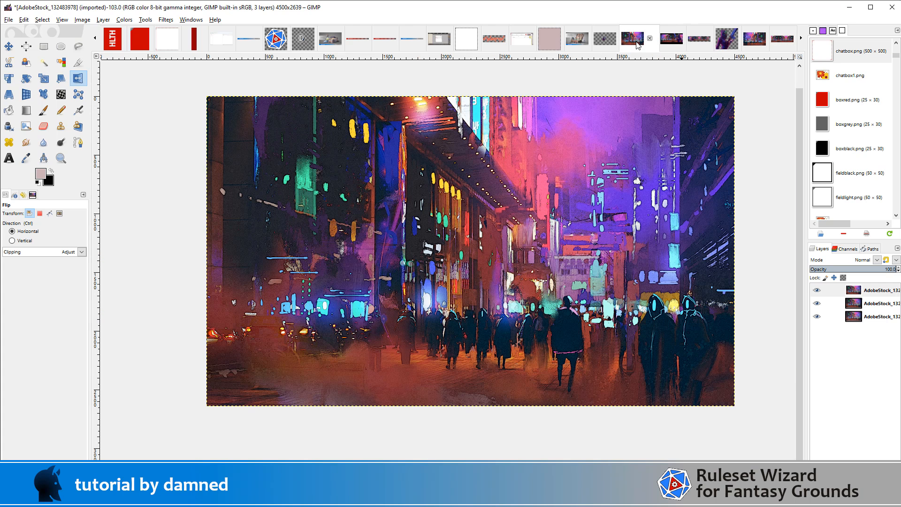
In the cpdesktop image, hide the hooded figure, the combined street layer, Layer #1 and the black layer
click(671, 41)
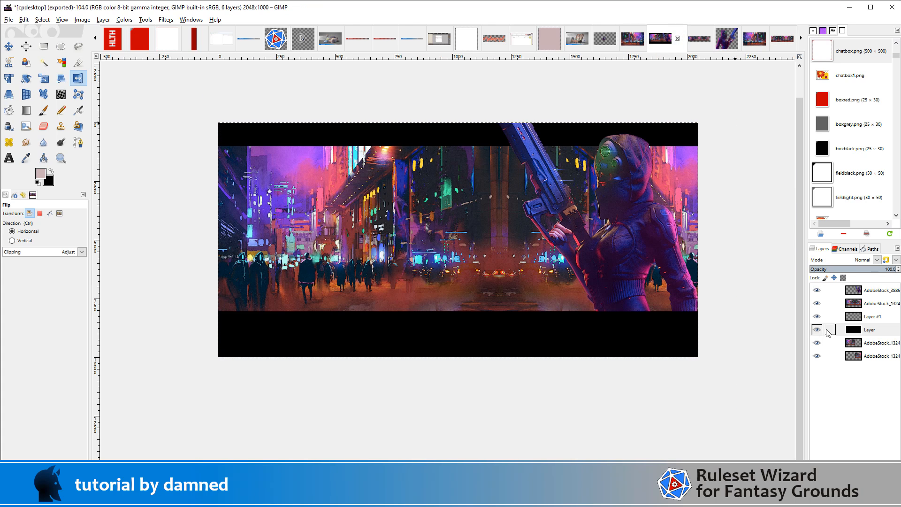
click(816, 290)
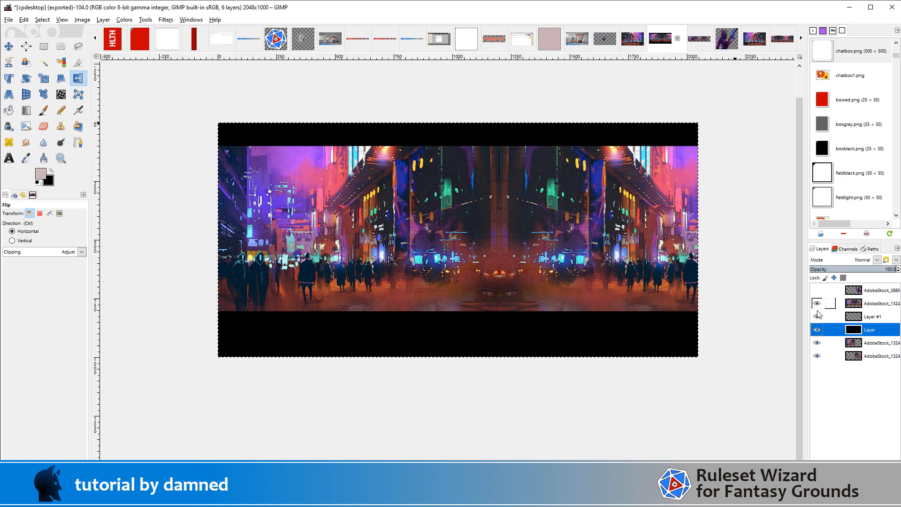
click(816, 304)
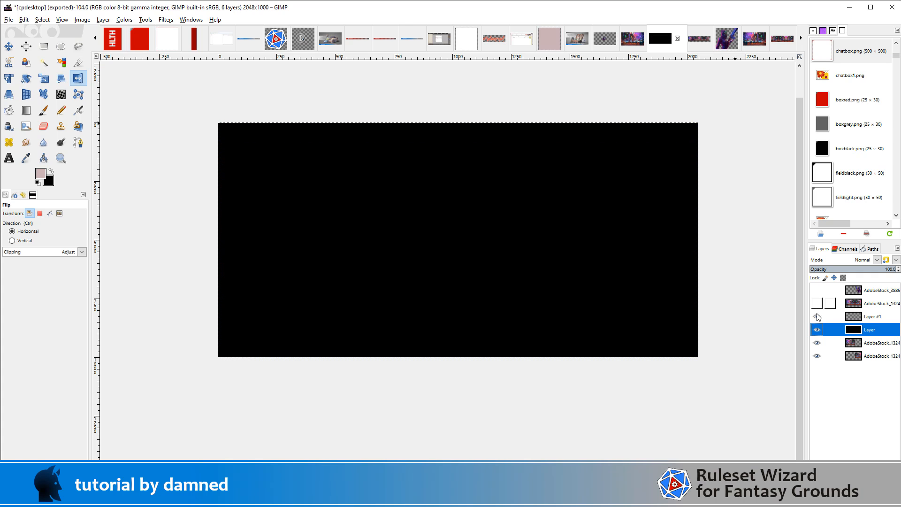
click(817, 317)
click(817, 329)
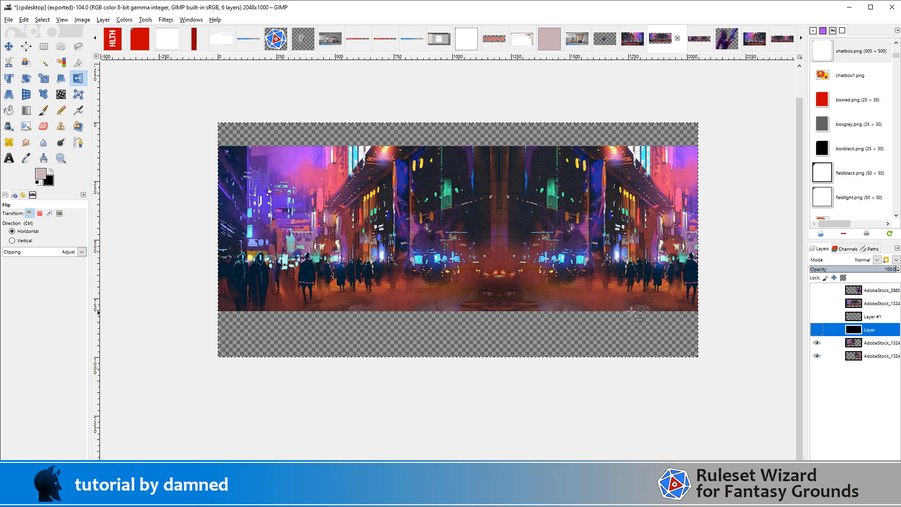
click(816, 356)
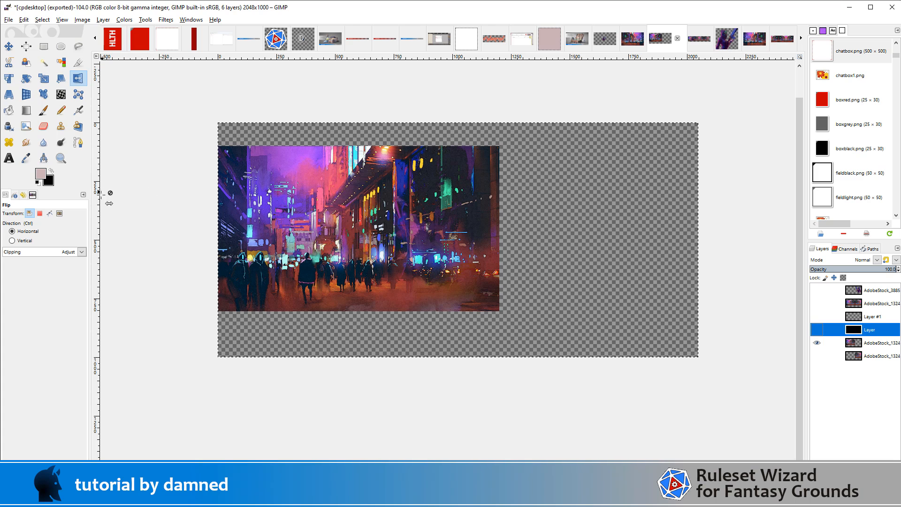
drag(99, 209, 309, 216)
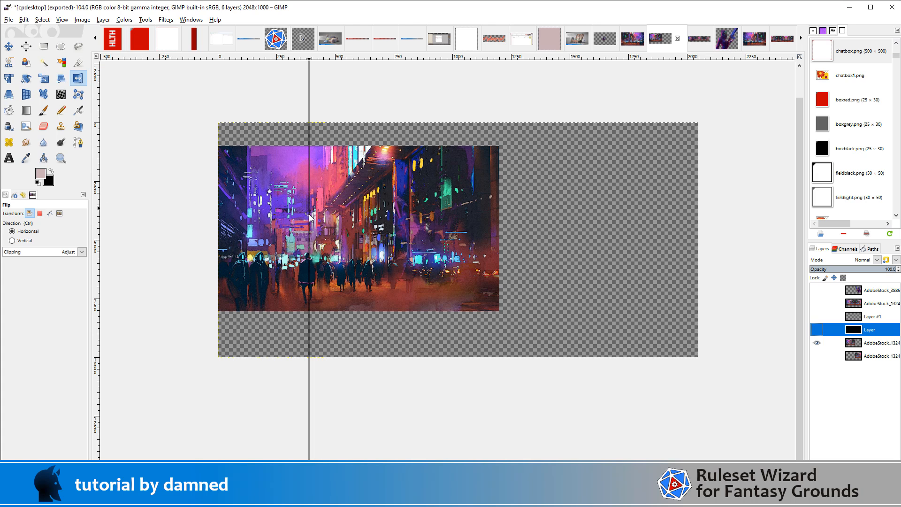
drag(309, 195, 310, 197)
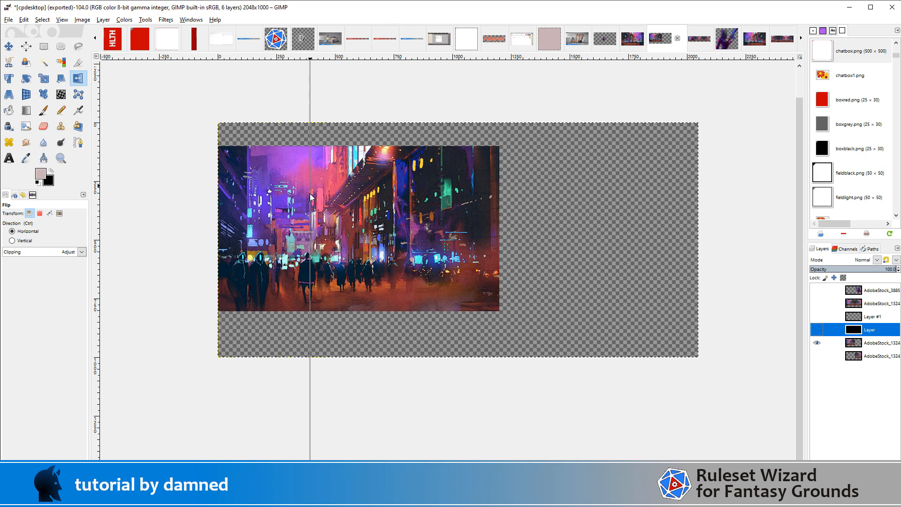
drag(309, 197, 310, 197)
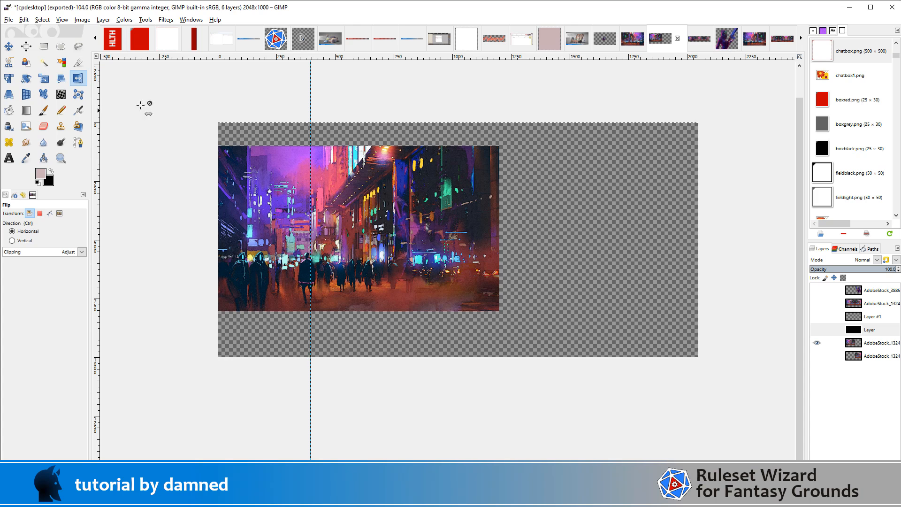
key(ctrl+z)
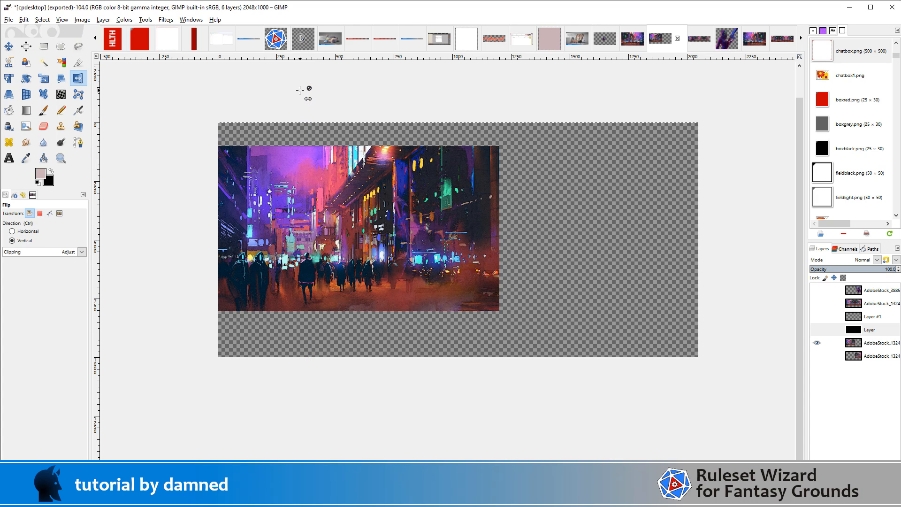
click(817, 356)
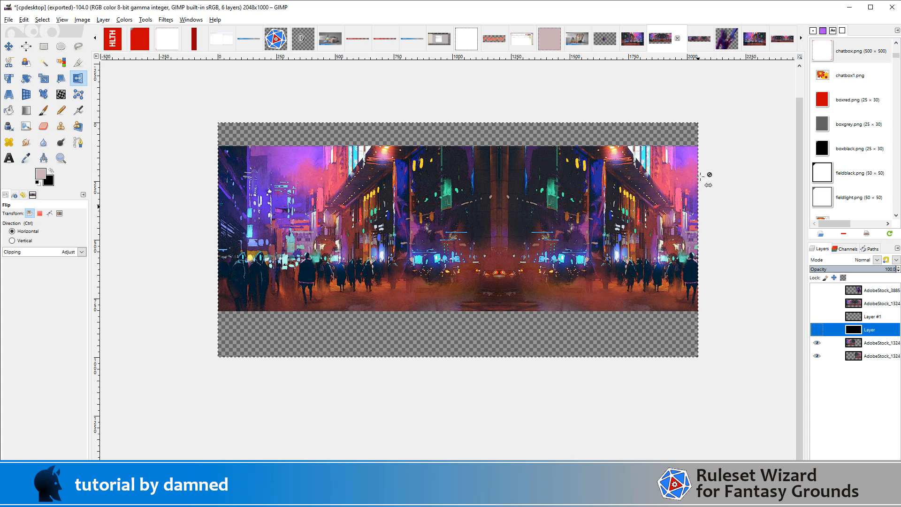
Show the black layer and move it to the bottom of the layer stack, beneath the two street panels
click(878, 358)
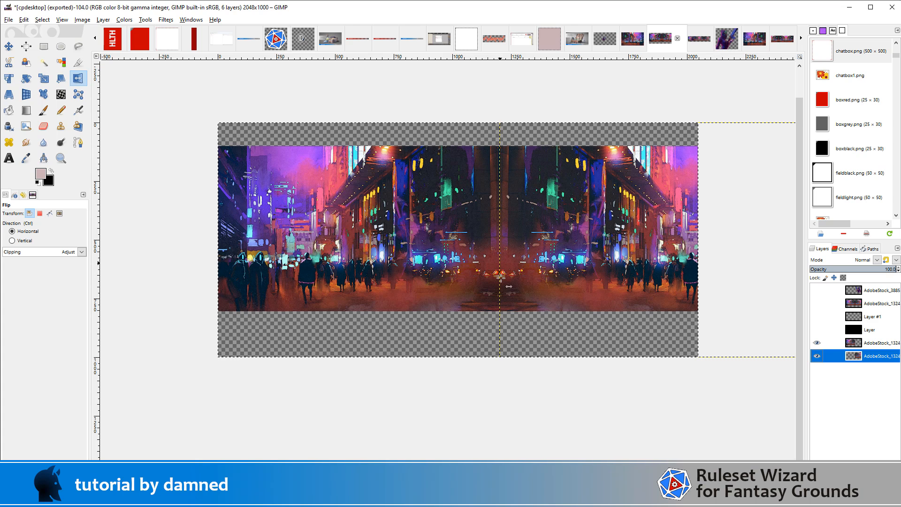
click(876, 346)
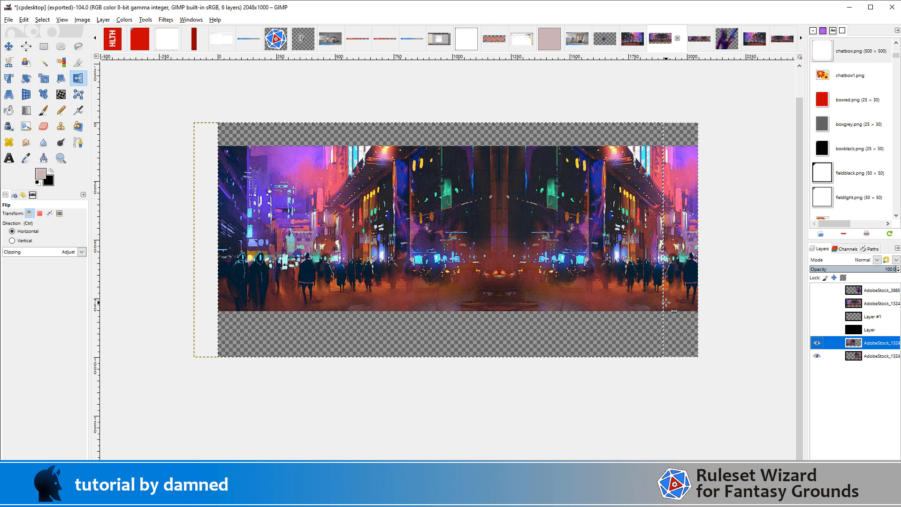
click(817, 330)
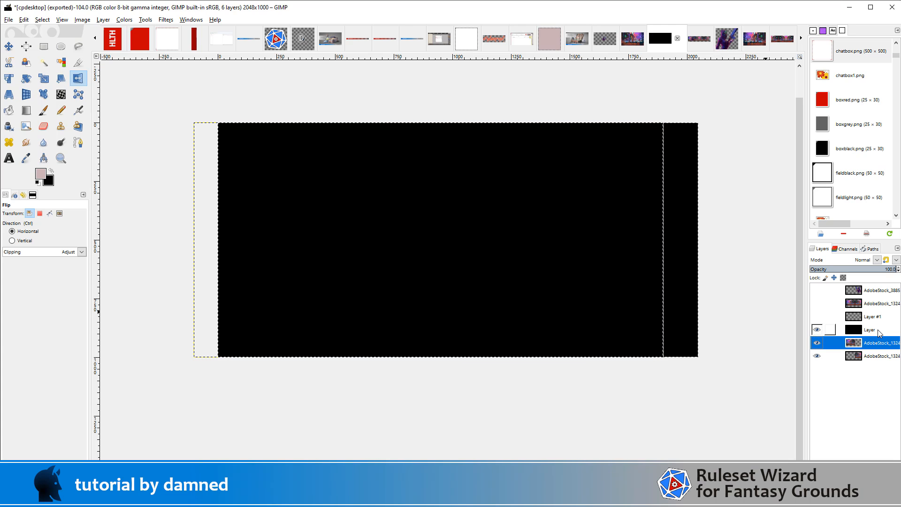
drag(879, 333, 880, 369)
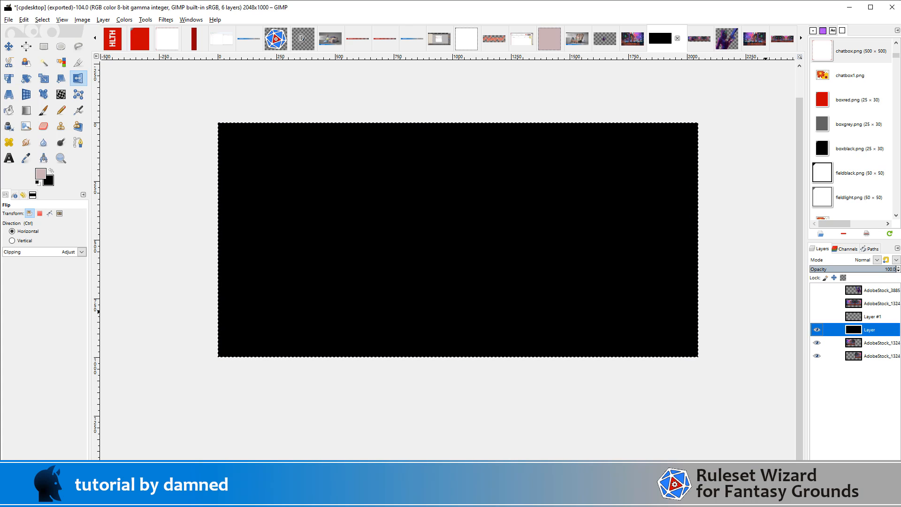
click(850, 482)
click(849, 482)
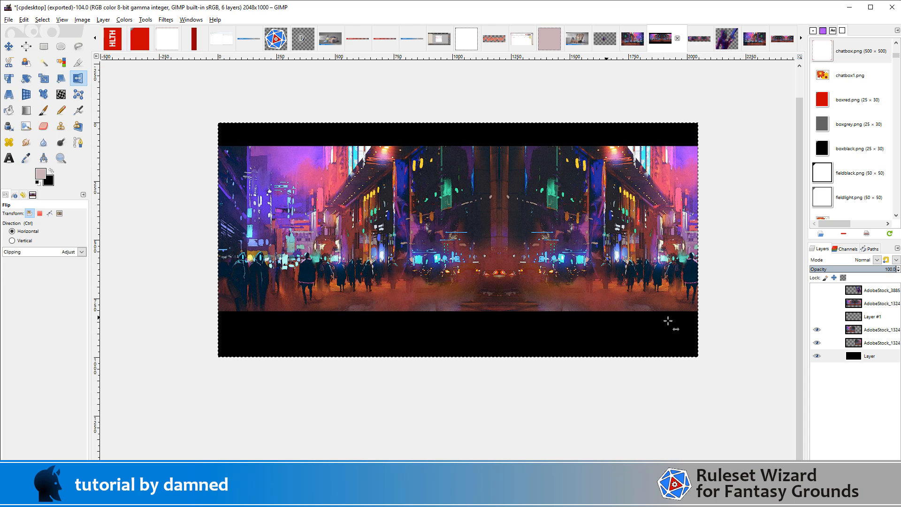
Show the combined street layer and the hooded figure in place of the two separate panels, and view the figure's source image
click(817, 303)
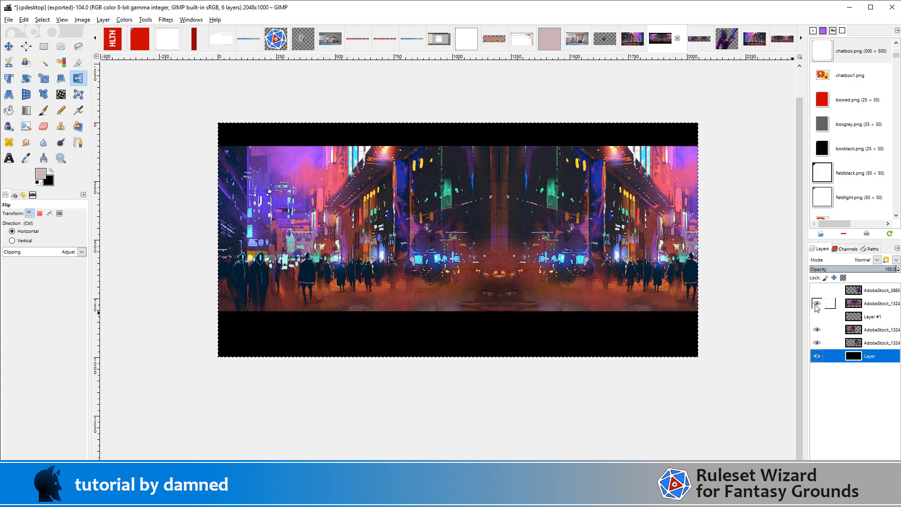
click(816, 330)
click(817, 343)
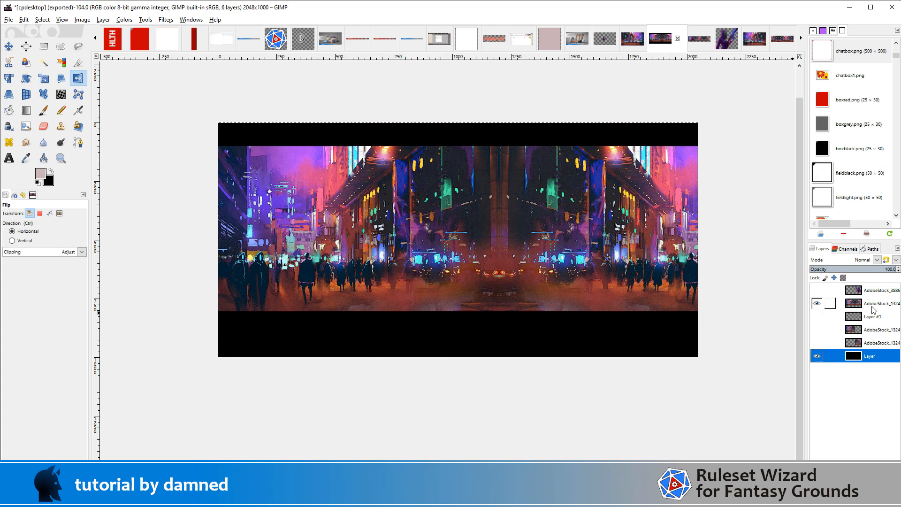
click(873, 307)
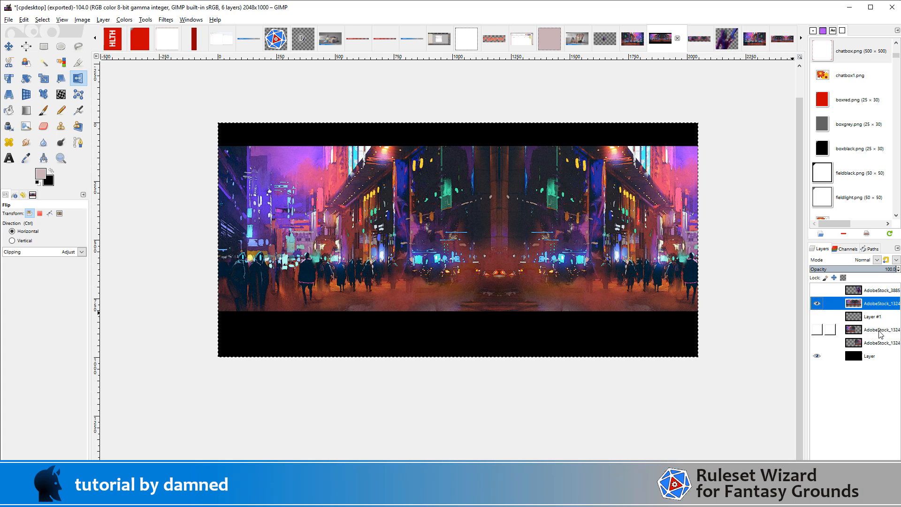
click(817, 291)
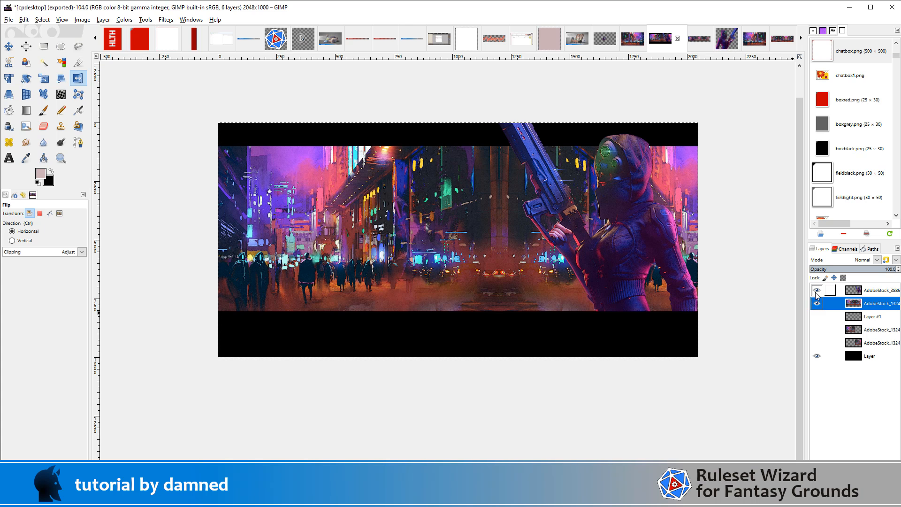
click(606, 38)
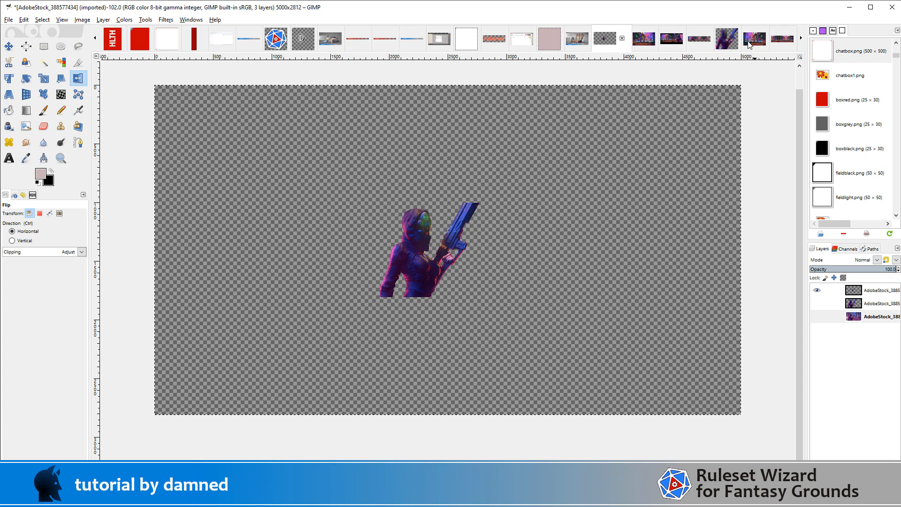
click(673, 41)
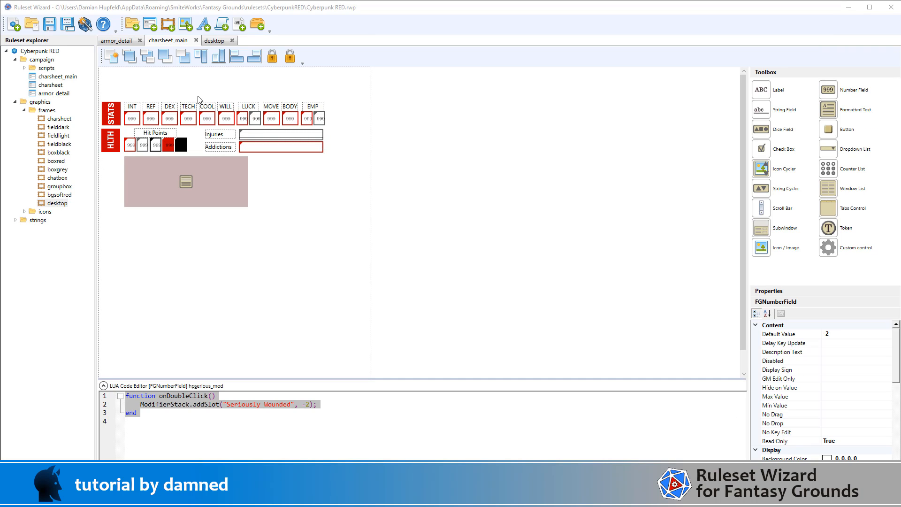
In Ruleset Wizard, set the desktop frame's image file to cpdesktop.jpg from the CyberpunkRED graphics frames folder and check its frame offset
click(215, 42)
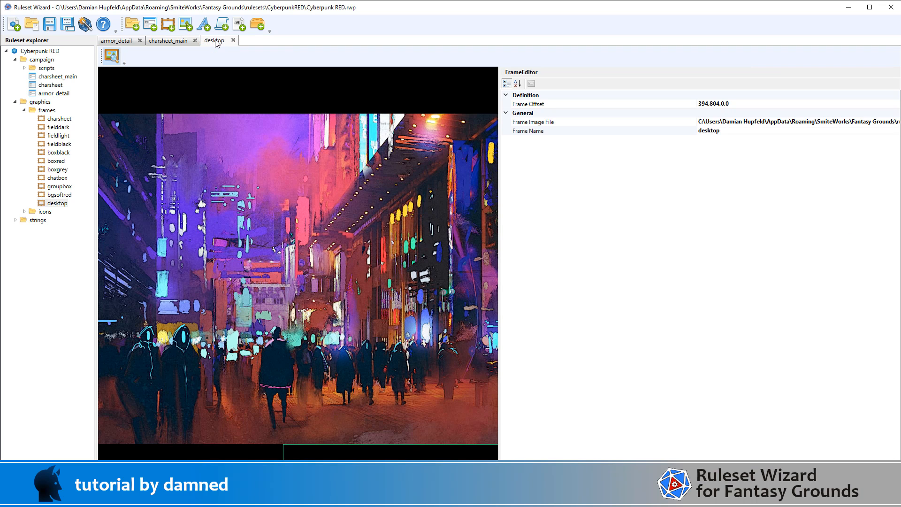
click(723, 133)
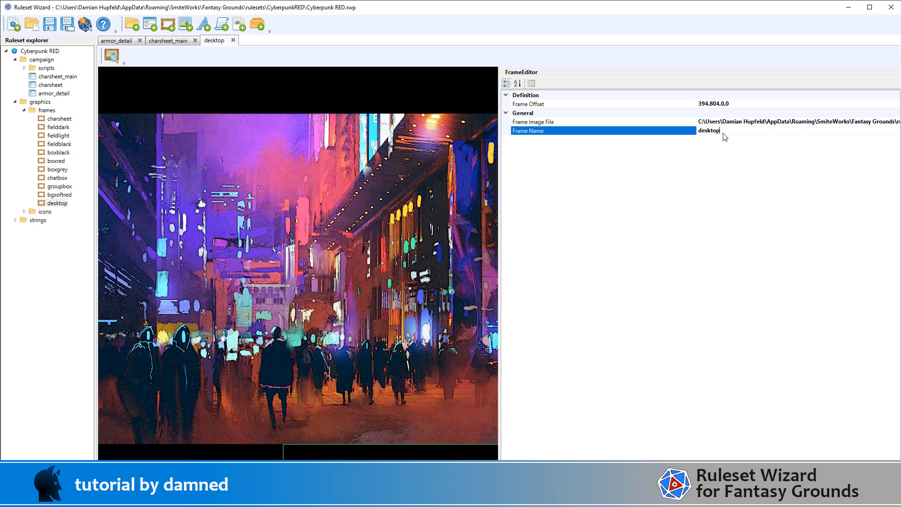
click(857, 123)
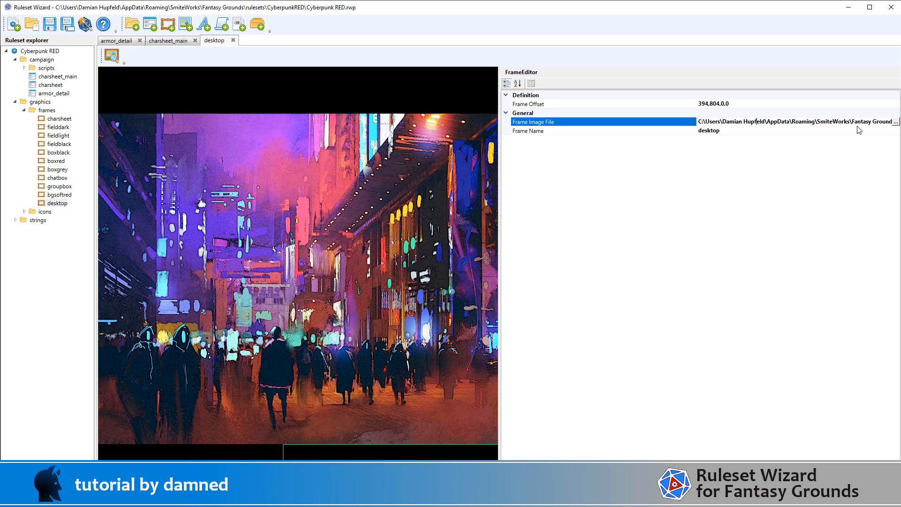
click(896, 125)
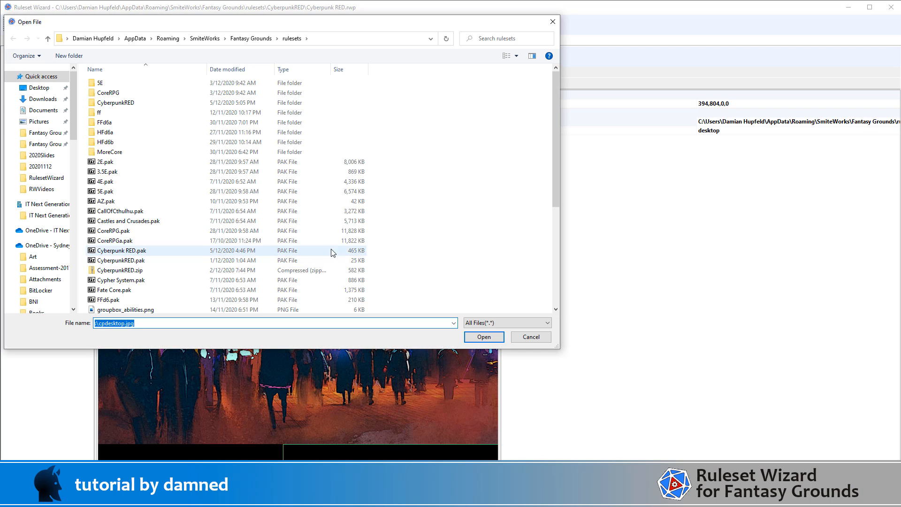
double_click(117, 102)
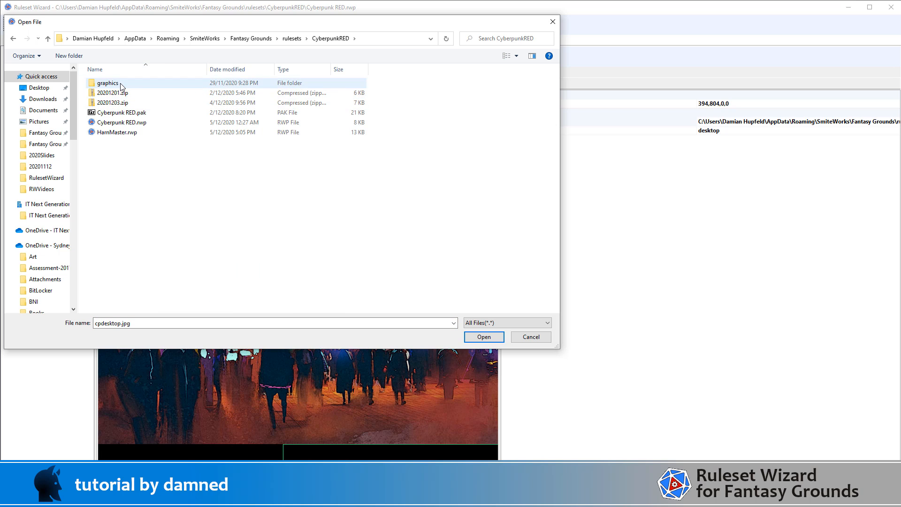
double_click(120, 83)
double_click(120, 83)
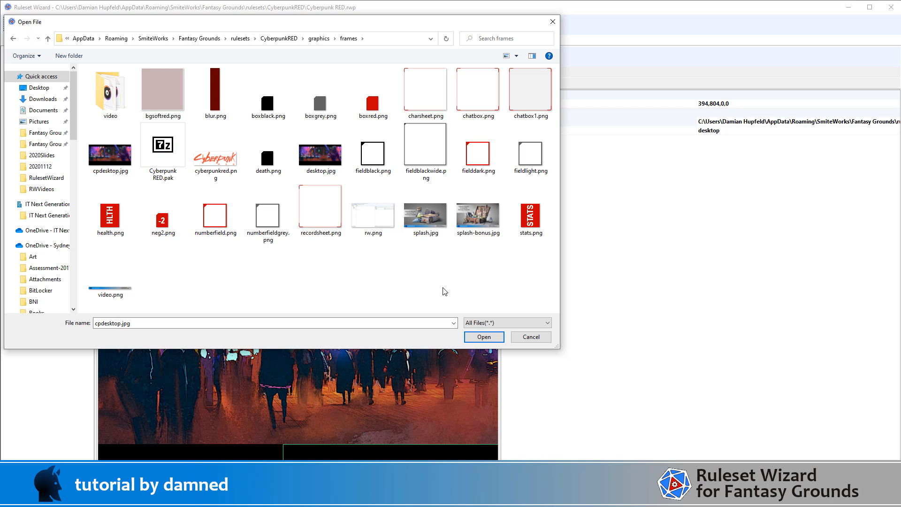
click(491, 337)
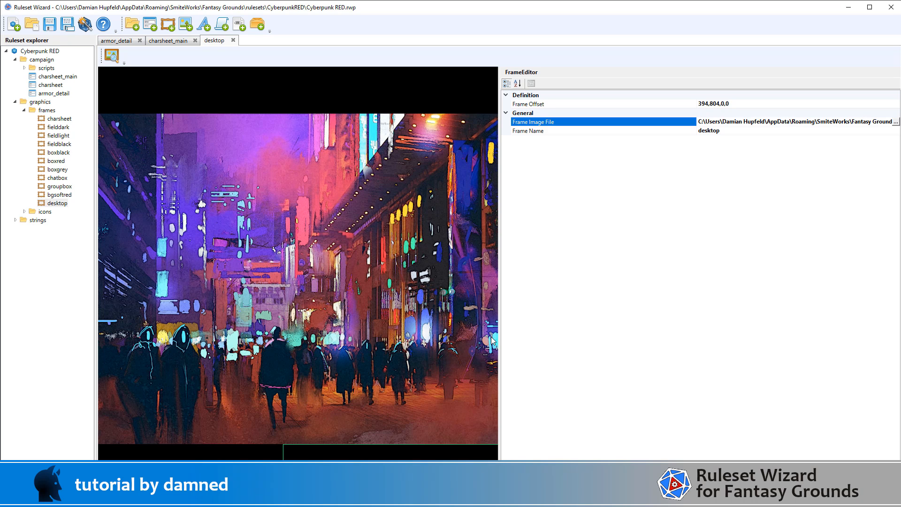
click(752, 105)
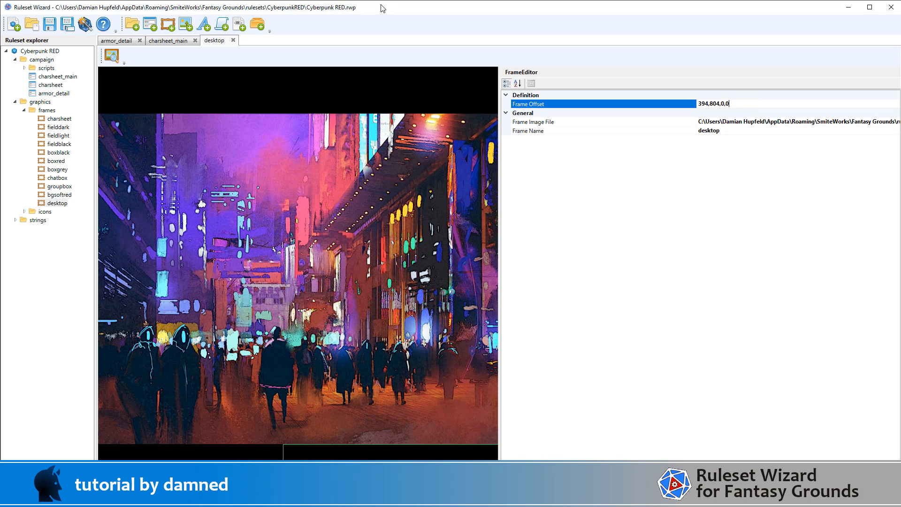
Export the Fantasy Grounds ruleset as Cyberpunk RED.pak into the rulesets folder
click(84, 26)
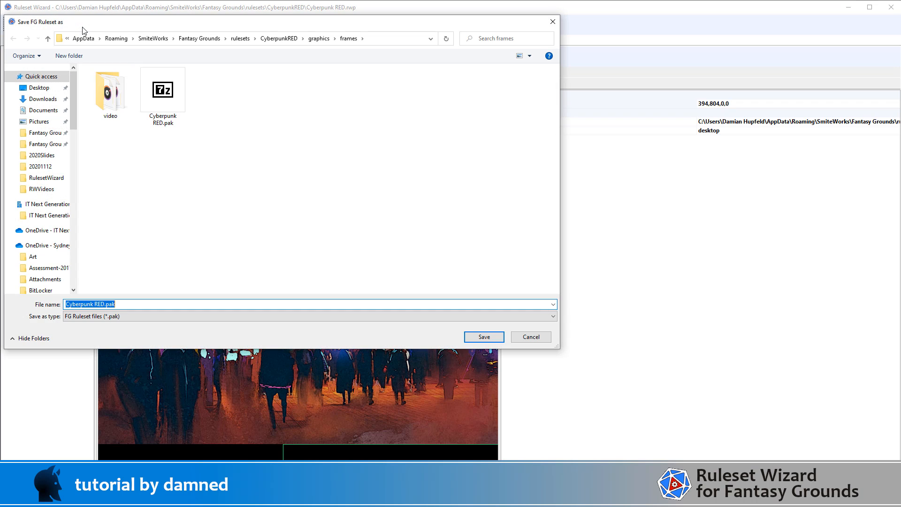
click(240, 38)
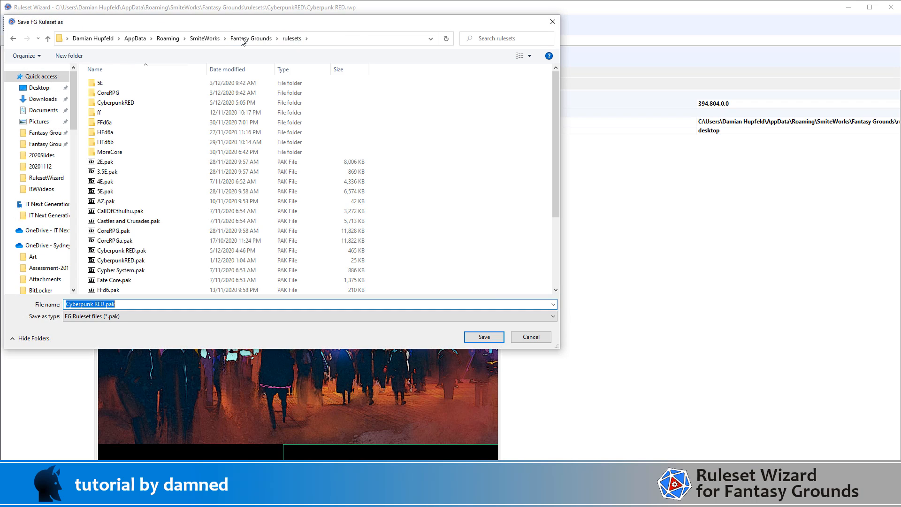
key(Return)
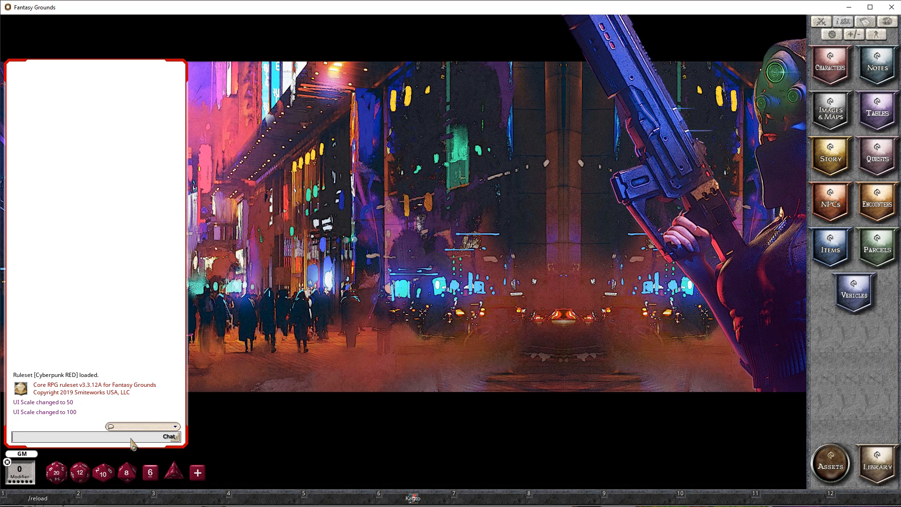
In Fantasy Grounds, check the desktop background at UI scale 125 with /scaleui, and return the scale to 100
text(/scaleui 125)
key(Return)
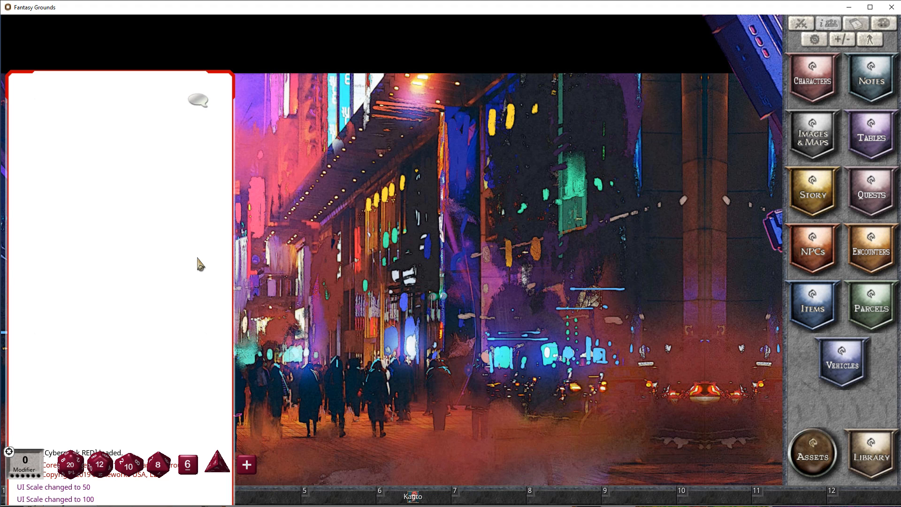
key(Return)
Check how the desktop background tiles at UI scale 75 using /scaleui
key(Up)
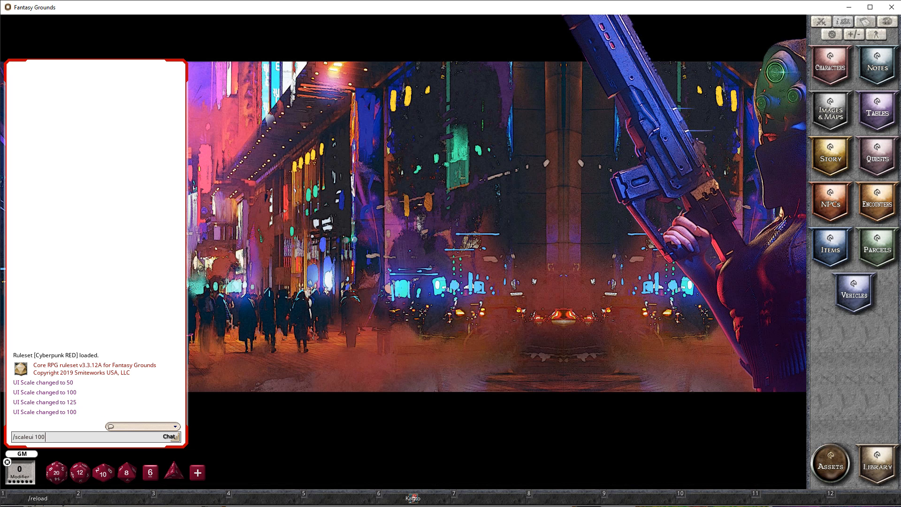
key(BackSpace)
key(BackSpace)
text(75)
key(Return)
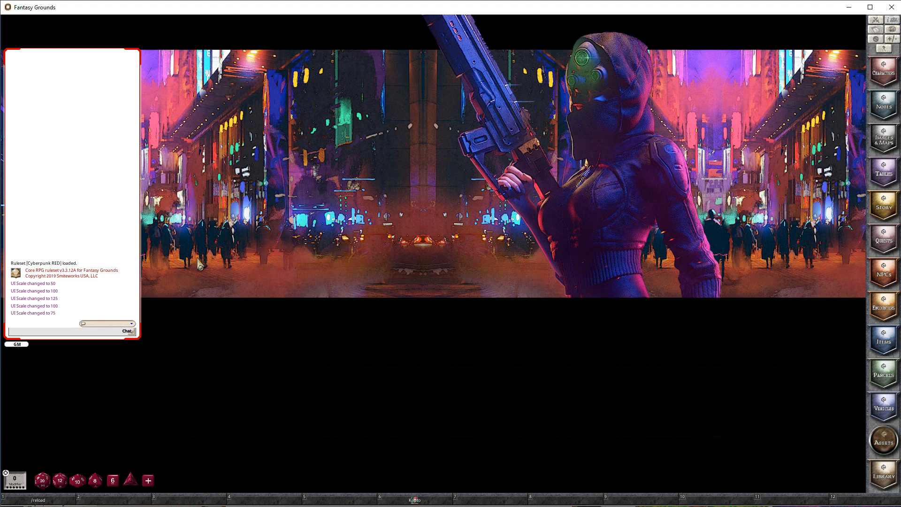
Check the repeated desktop background at UI scale 50 and restore the UI scale to 100
key(Up)
key(BackSpace)
key(BackSpace)
text(50)
key(Return)
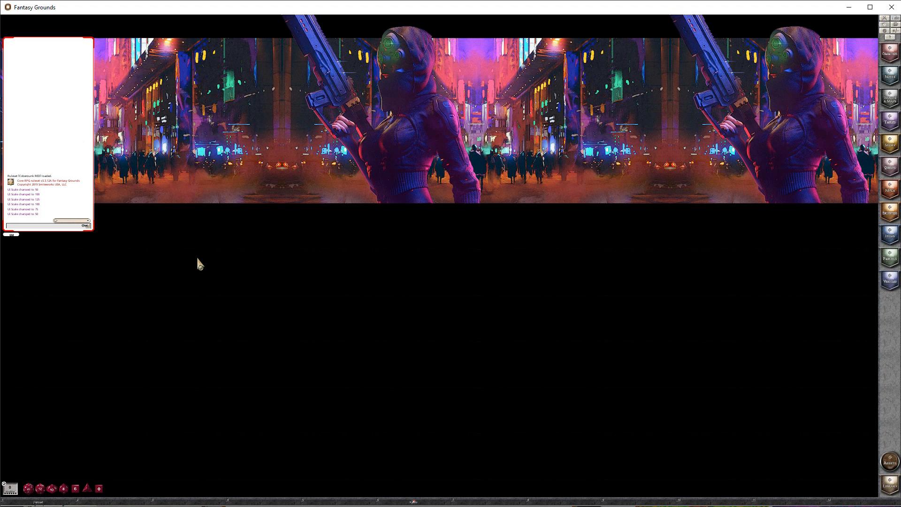
key(Up)
key(Return)
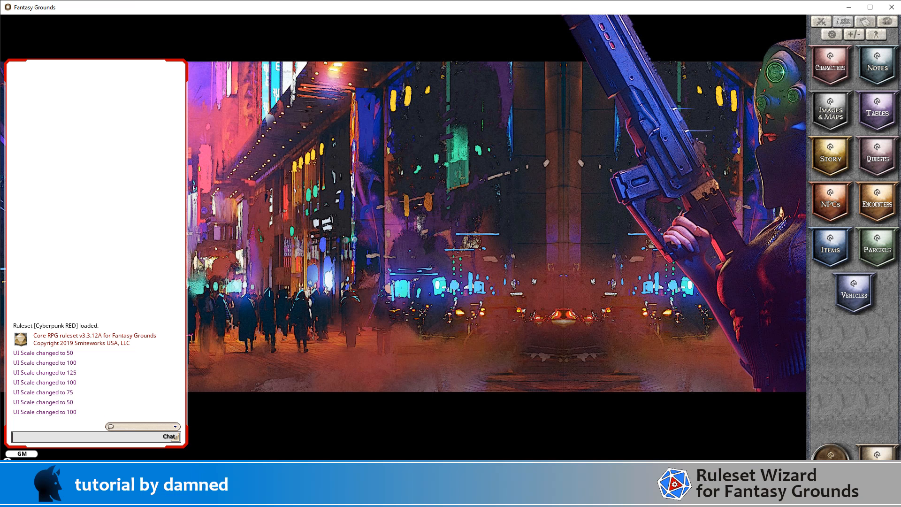